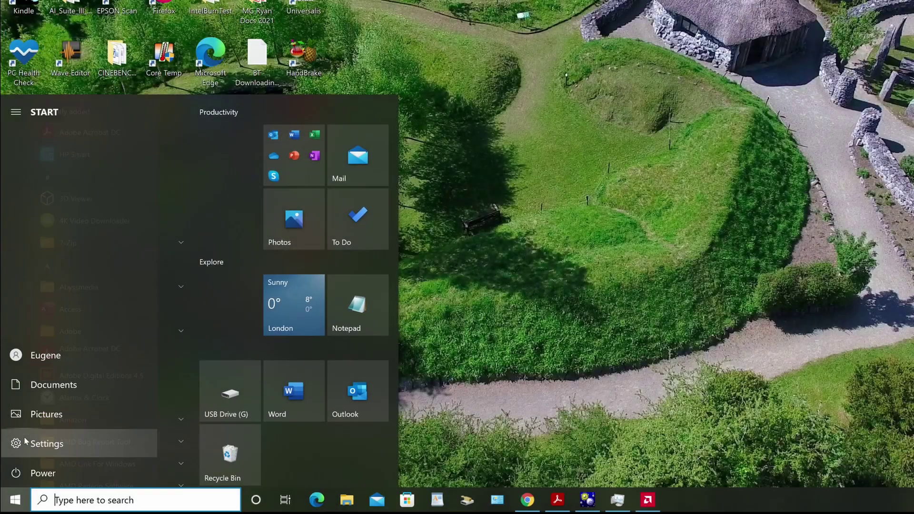
# Open Settings > Apps > Startup and toggle Google Chrome off, then back on.
pyautogui.click(22, 444)
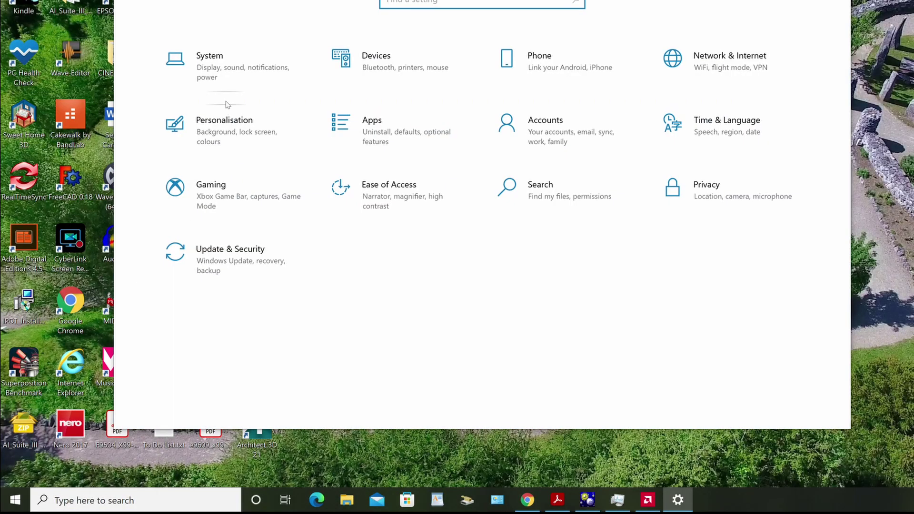
pyautogui.click(402, 135)
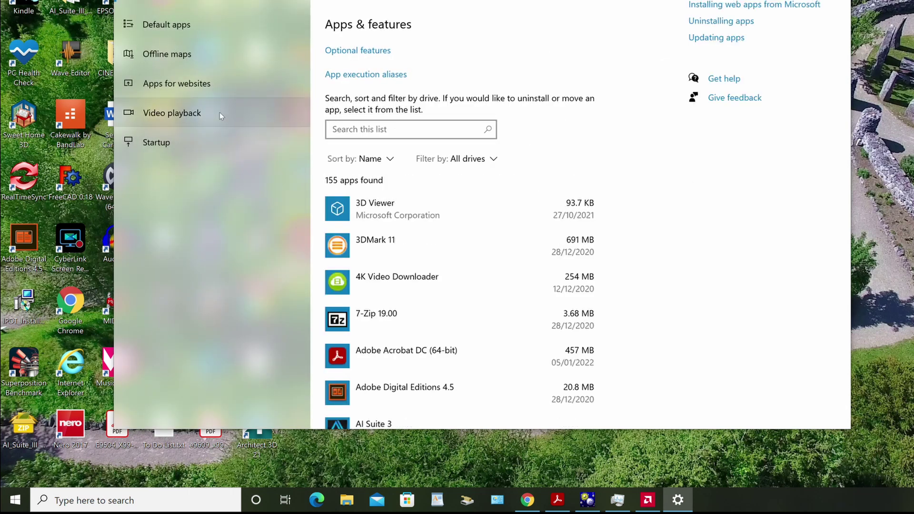
pyautogui.click(196, 141)
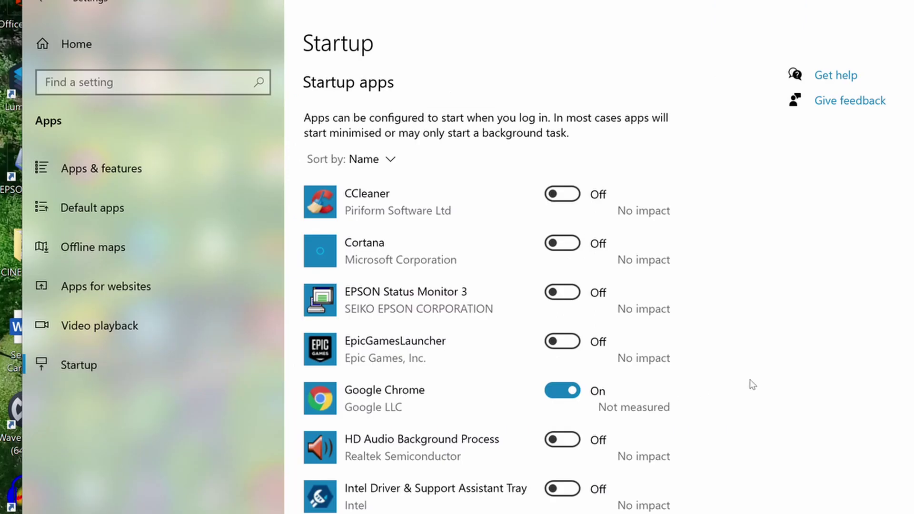
pyautogui.scroll(-3, 802, 366)
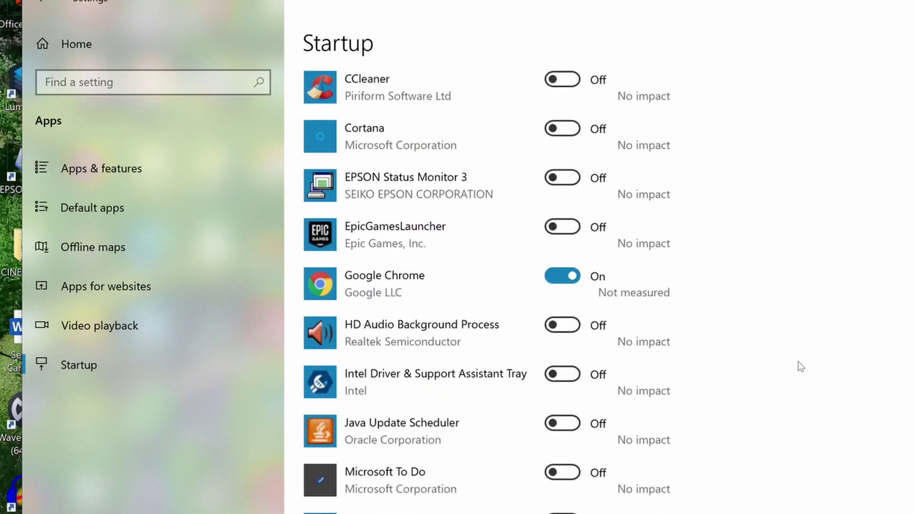
pyautogui.scroll(3, 798, 366)
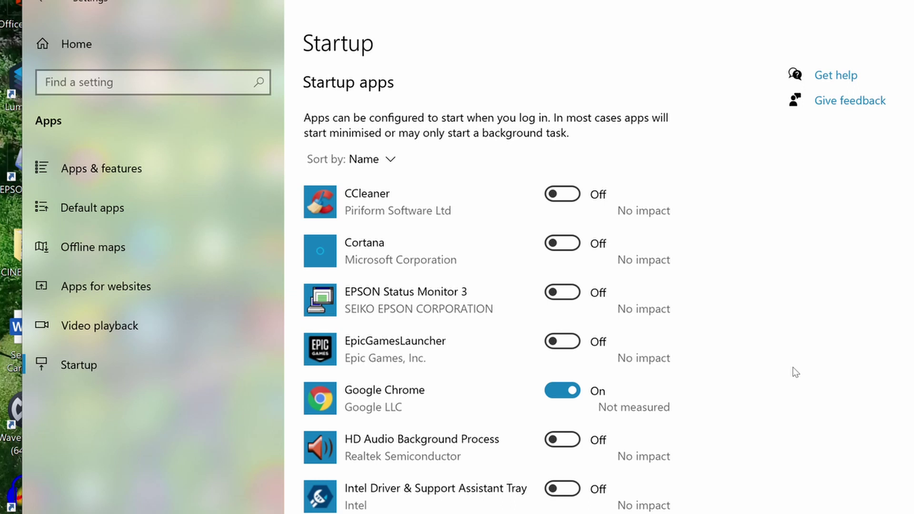
pyautogui.click(549, 391)
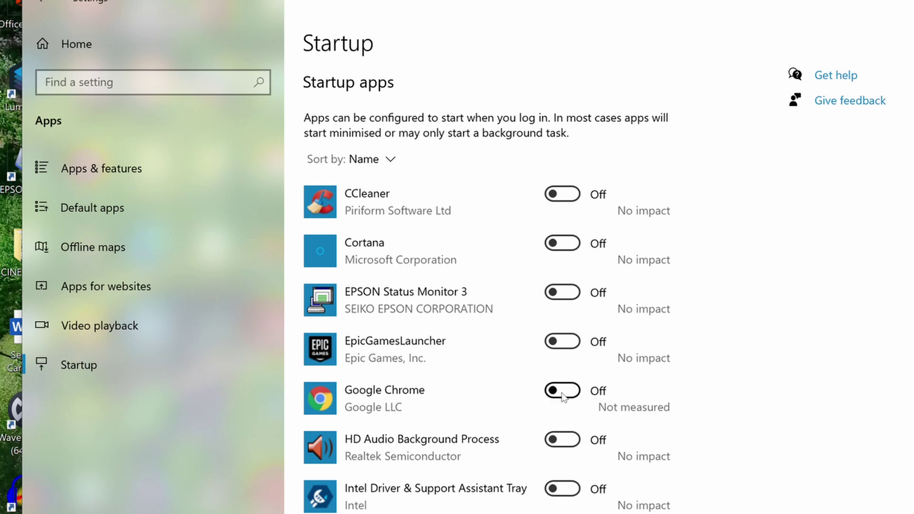
pyautogui.click(577, 396)
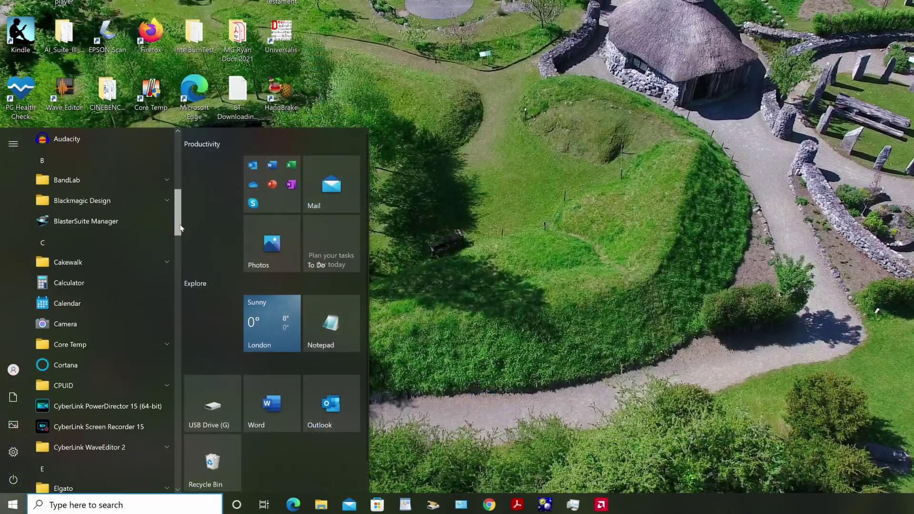
# Open the file location of the Stream Deck entry in the Start menu's Elgato group.
pyautogui.scroll(-5, 181, 255)
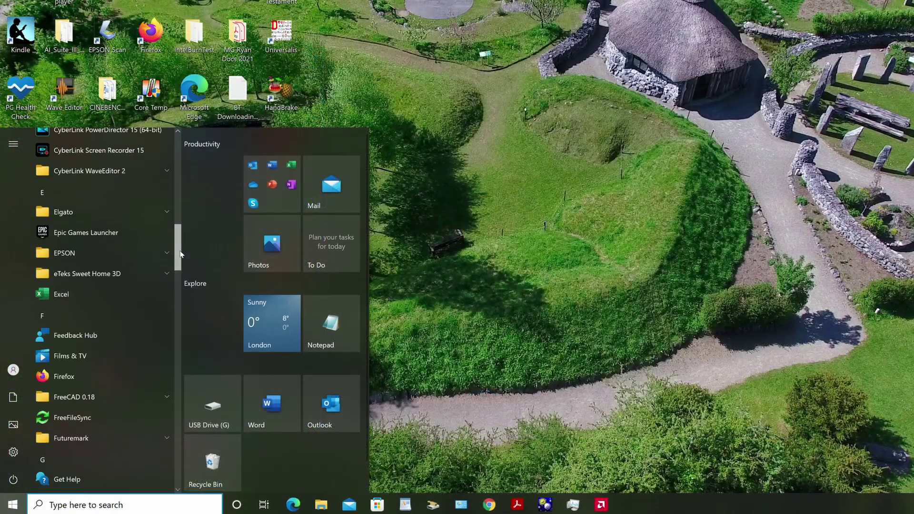
pyautogui.scroll(-1, 181, 255)
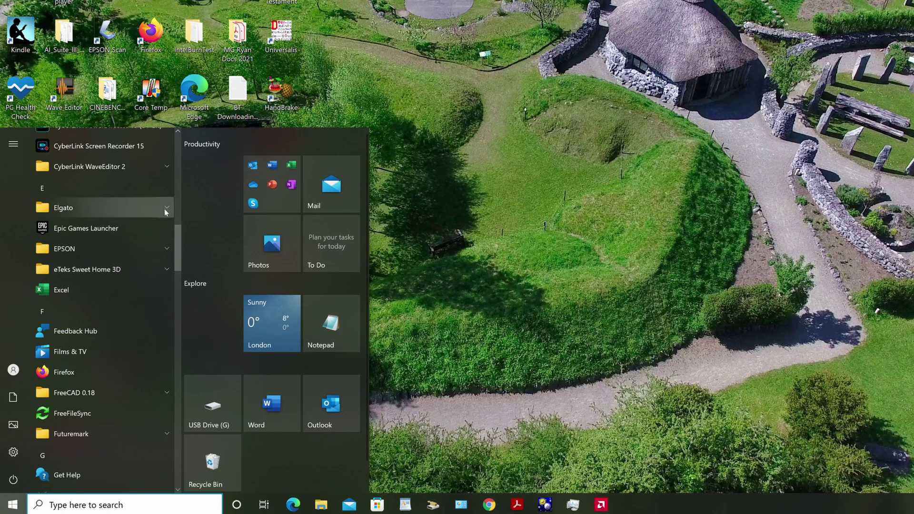
pyautogui.click(110, 209)
pyautogui.rightClick(149, 227)
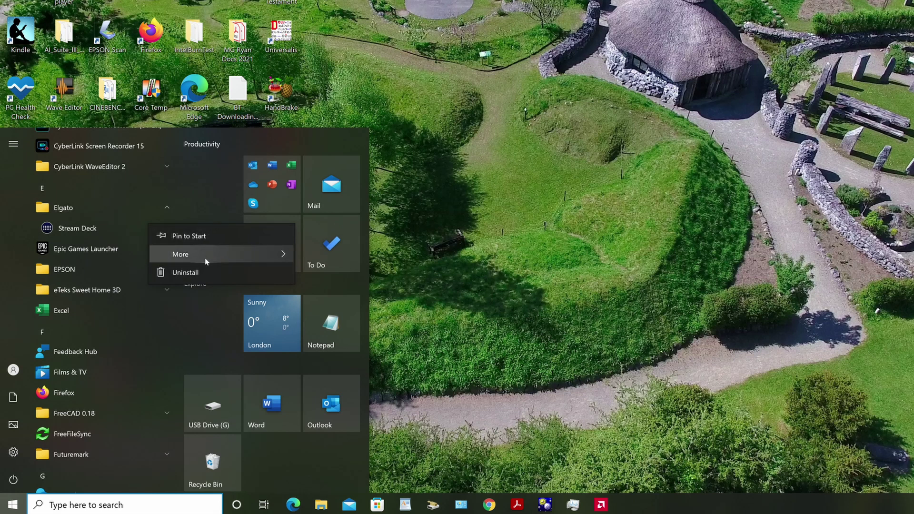
pyautogui.moveTo(267, 254)
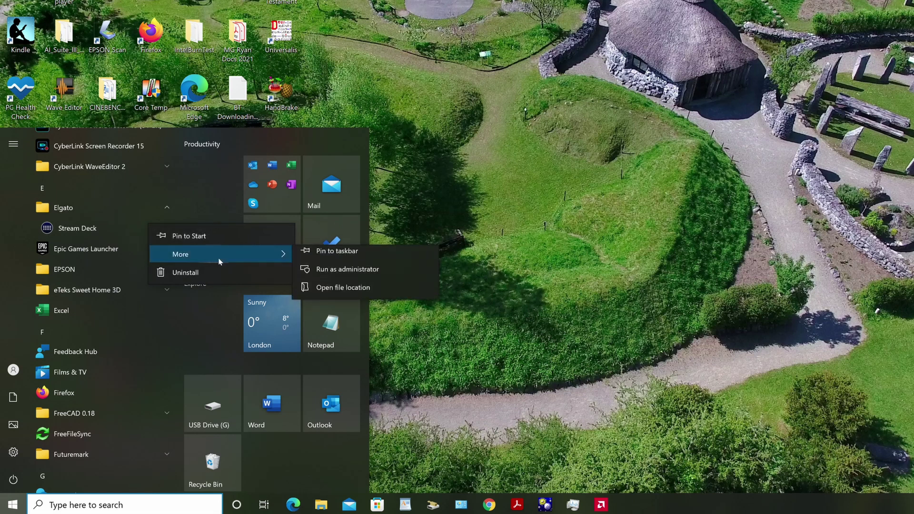
pyautogui.click(389, 297)
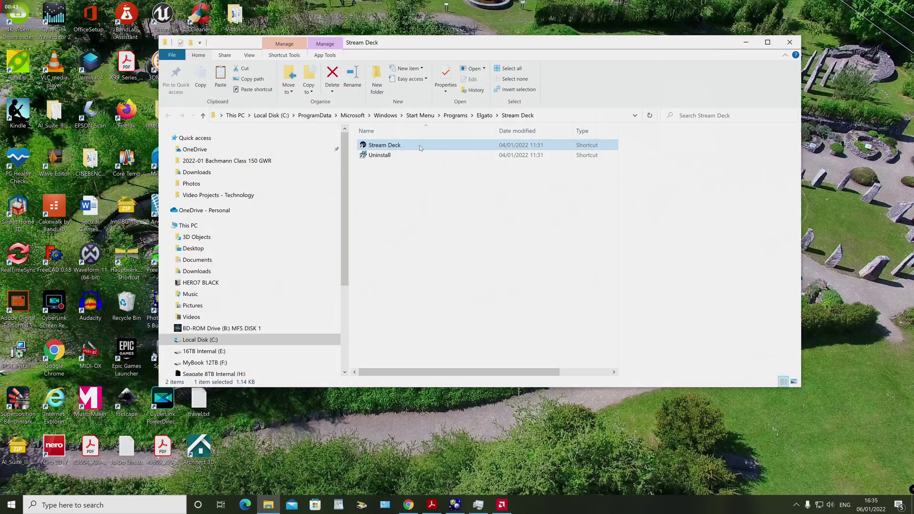
# Enter shell:startup in the Run dialog (Win+R).
pyautogui.rightClick(503, 74)
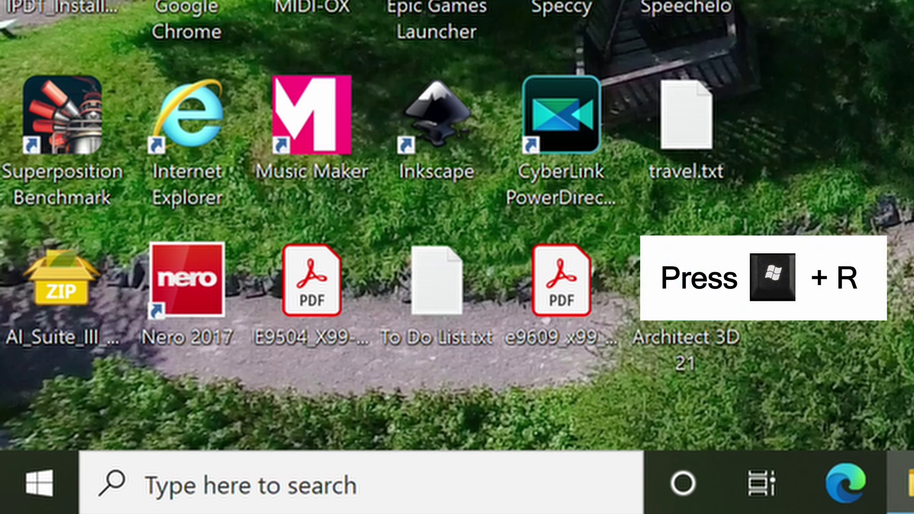
pyautogui.press('super+r')
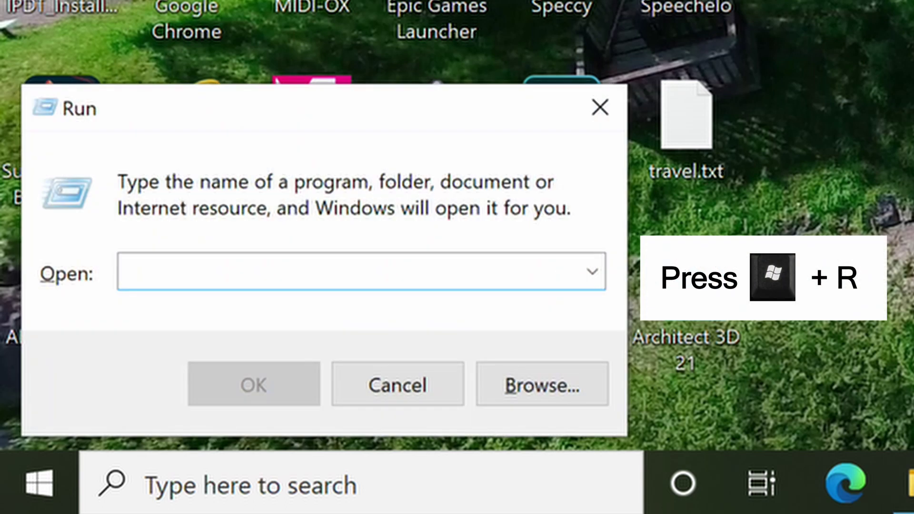
pyautogui.write('sh')
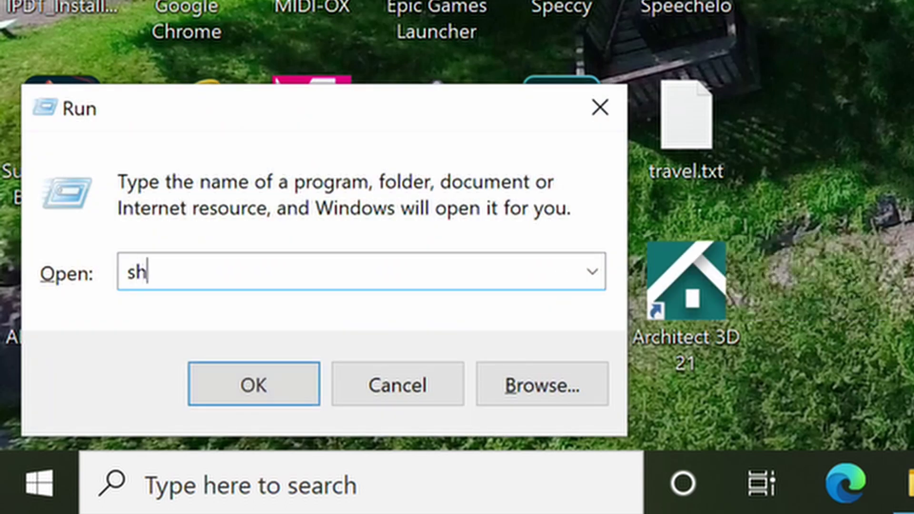
pyautogui.write('ell:startup')
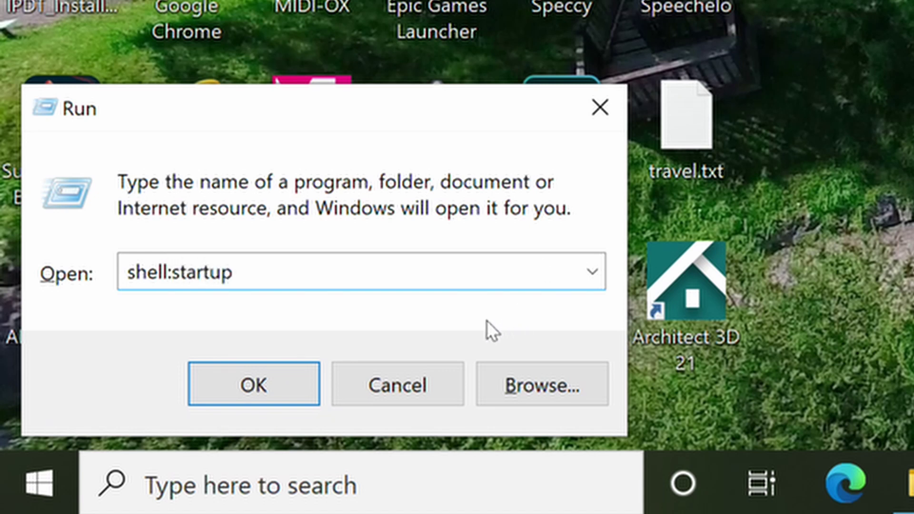
# Open the personal Start-up folder and paste a copy of the Stream Deck shortcut into it.
pyautogui.click(300, 386)
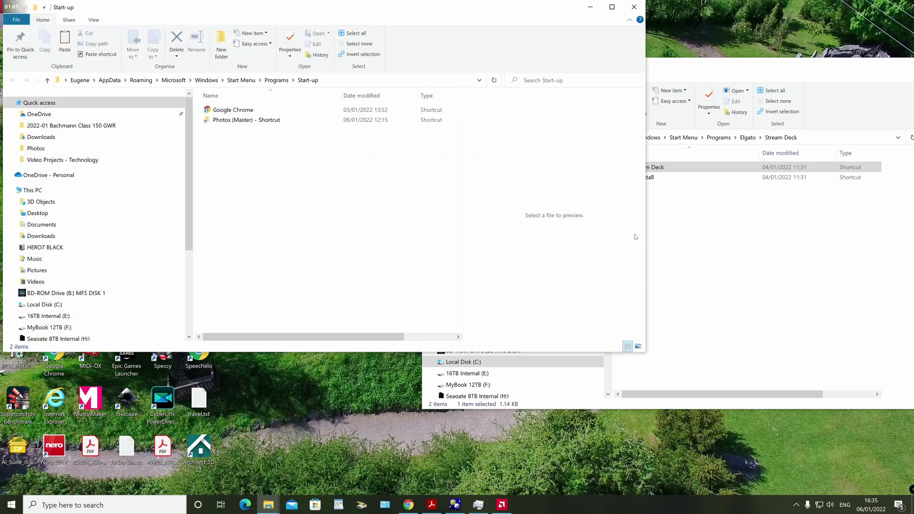
pyautogui.rightClick(727, 170)
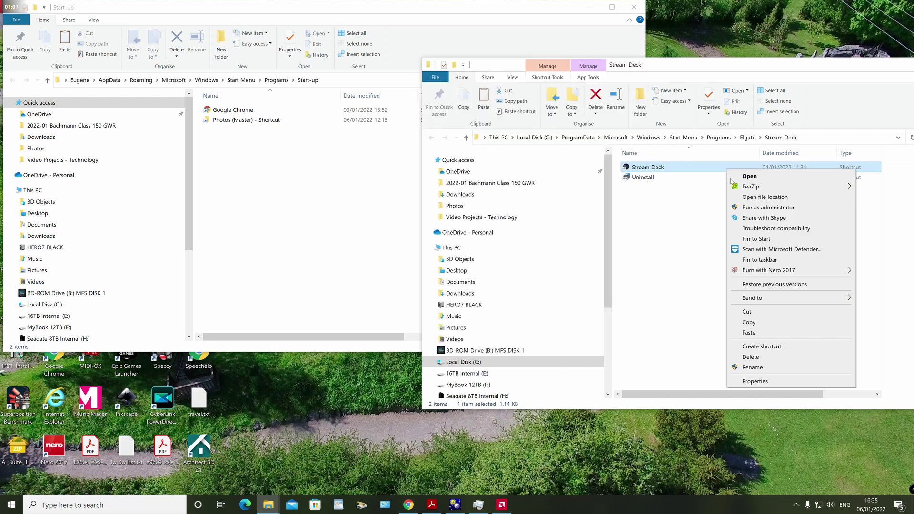
pyautogui.click(749, 322)
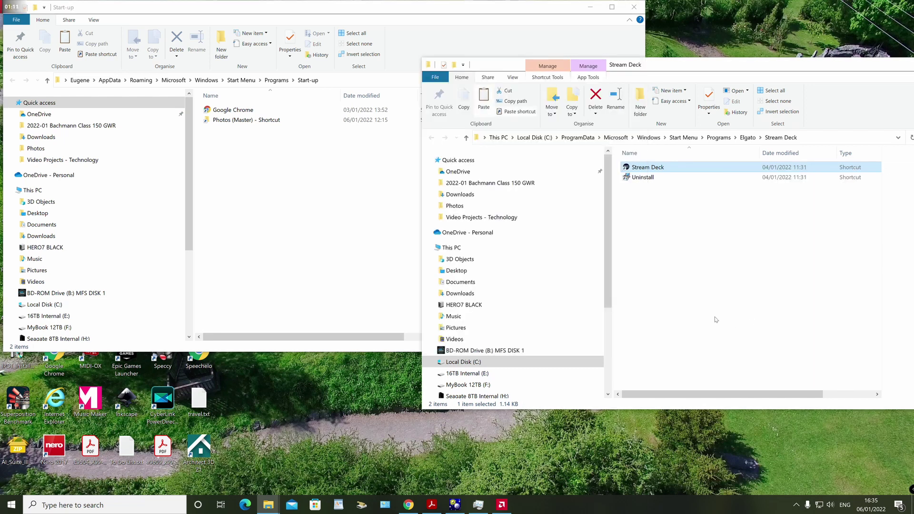
pyautogui.click(249, 145)
pyautogui.rightClick(249, 145)
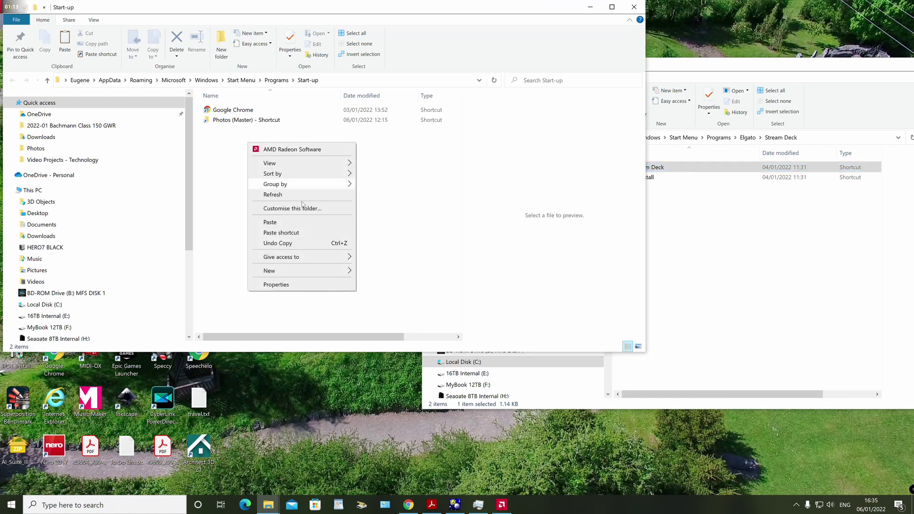
pyautogui.click(314, 222)
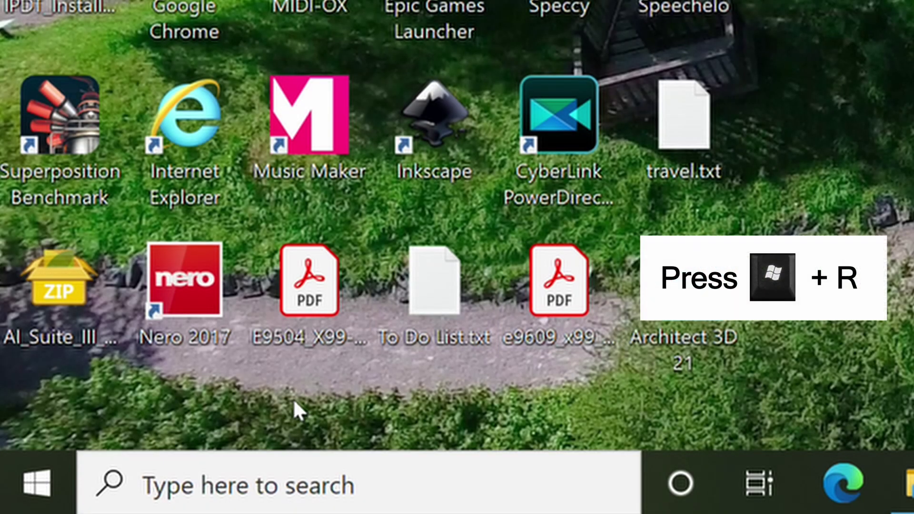
# Open shell:common startup and paste the Stream Deck shortcut there, approving the administrator prompt.
pyautogui.press('super+r')
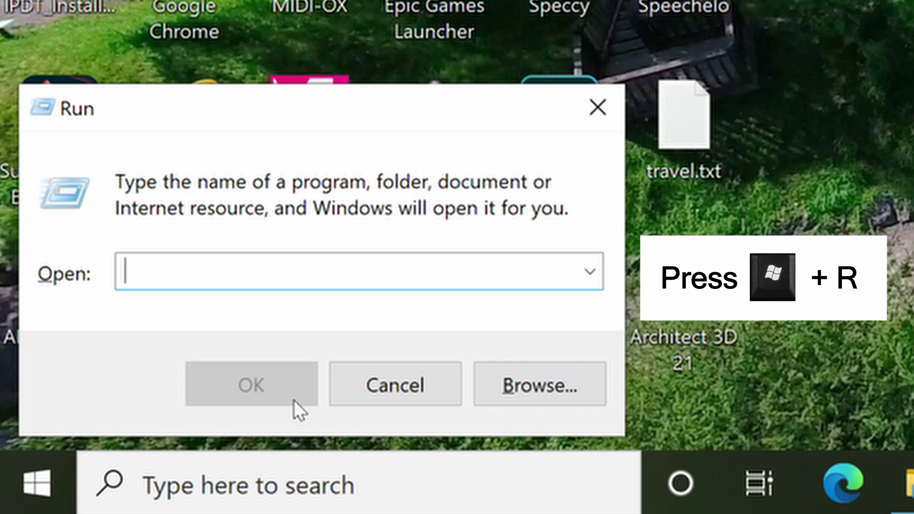
pyautogui.write('shell')
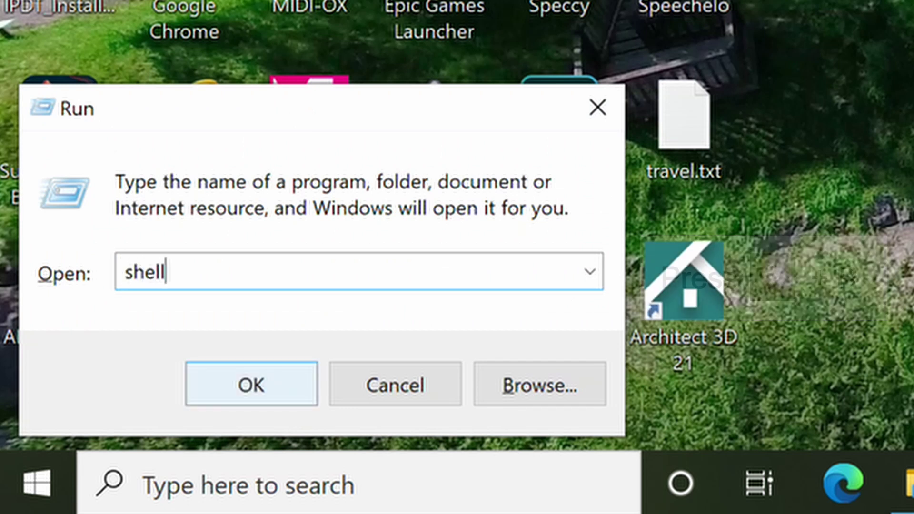
pyautogui.write(':comm')
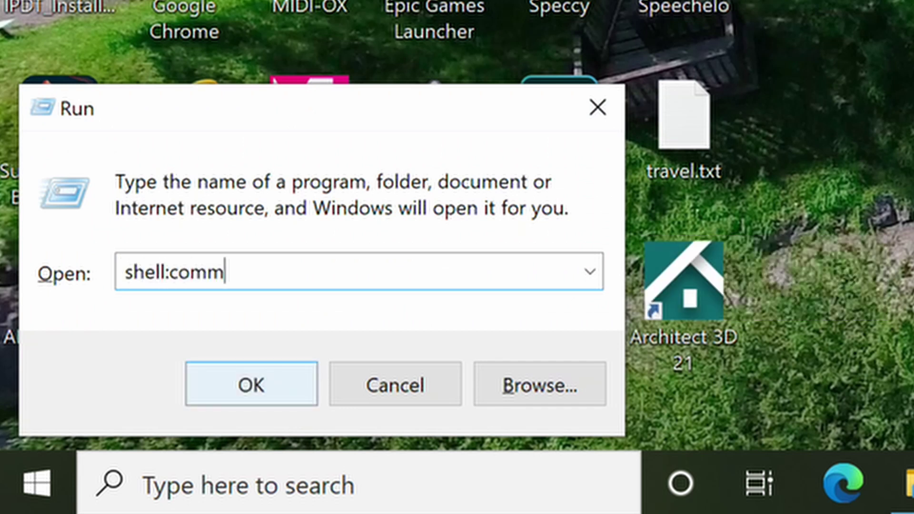
pyautogui.write('on startup')
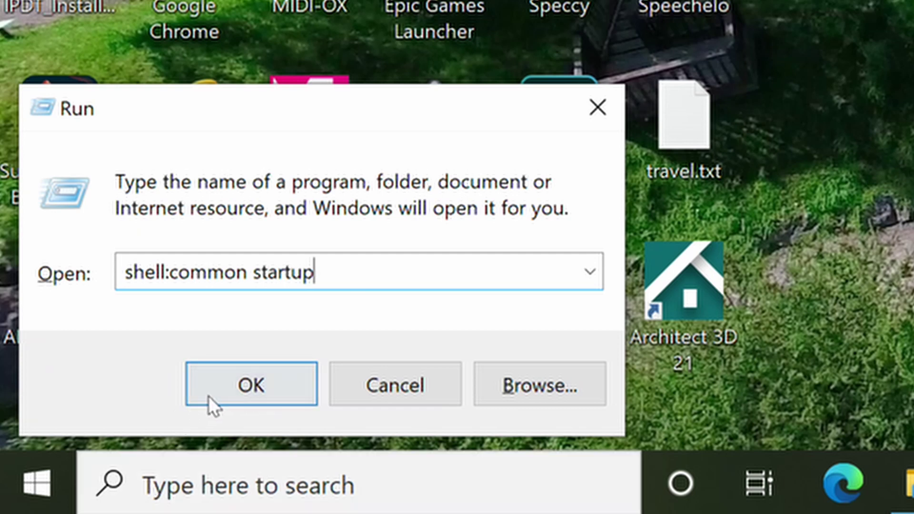
pyautogui.click(245, 398)
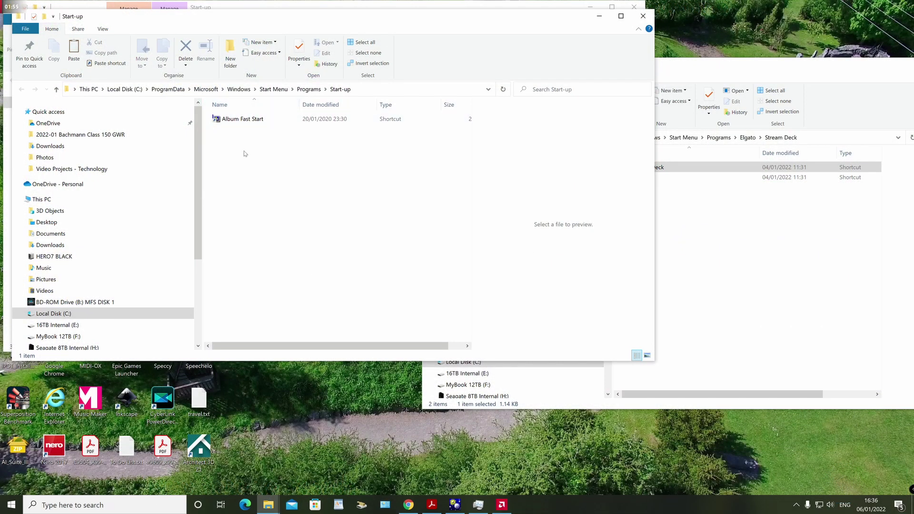
pyautogui.rightClick(245, 153)
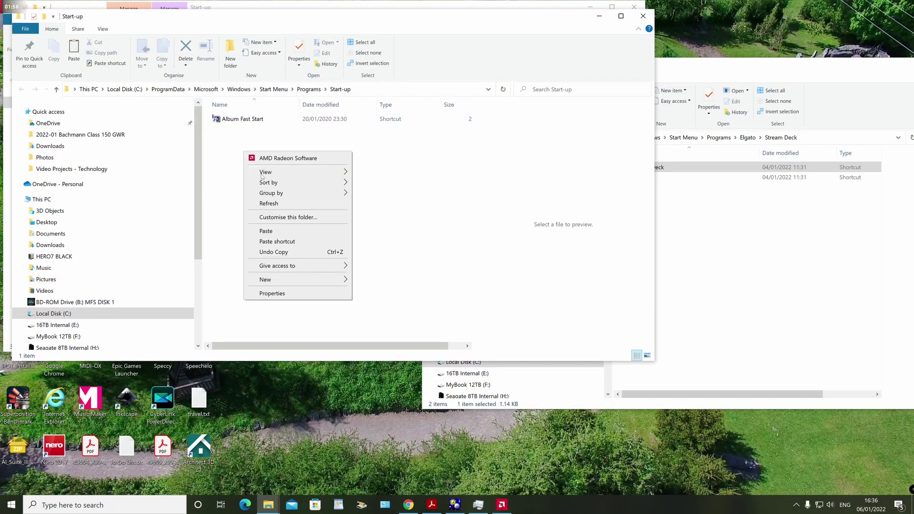
pyautogui.click(309, 232)
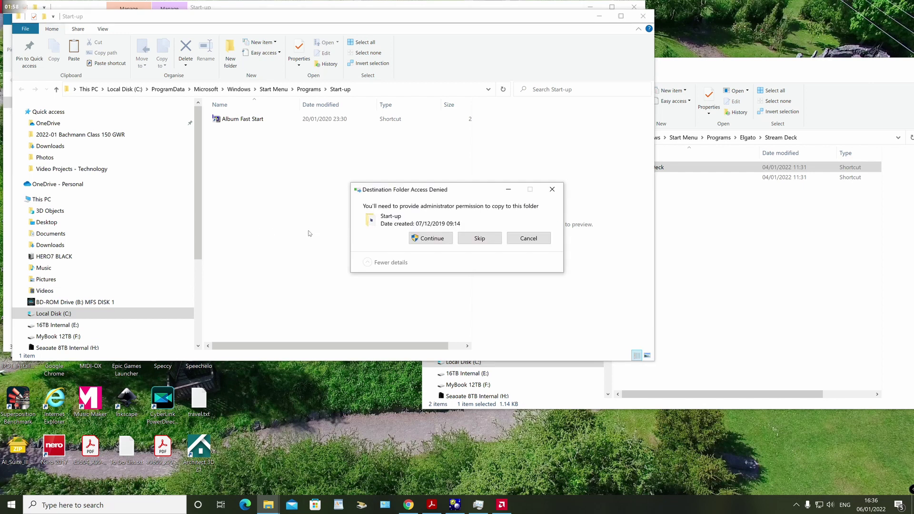
pyautogui.click(431, 238)
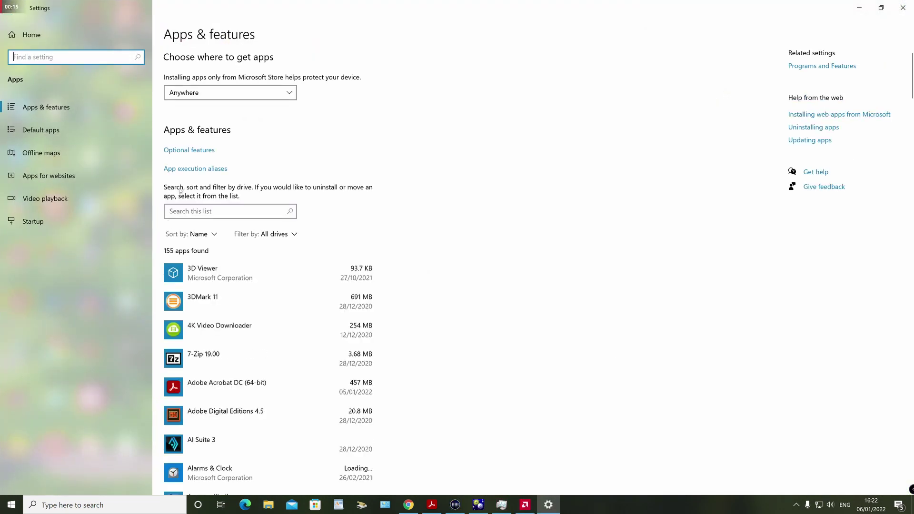
# Show the Startup apps list in Settings and scroll to Stream Deck, switched on.
pyautogui.click(33, 221)
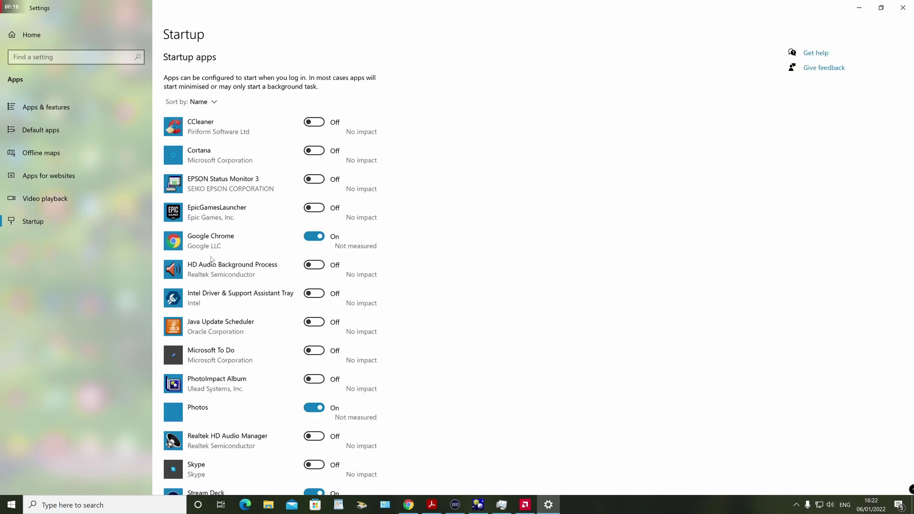
pyautogui.scroll(-3, 453, 202)
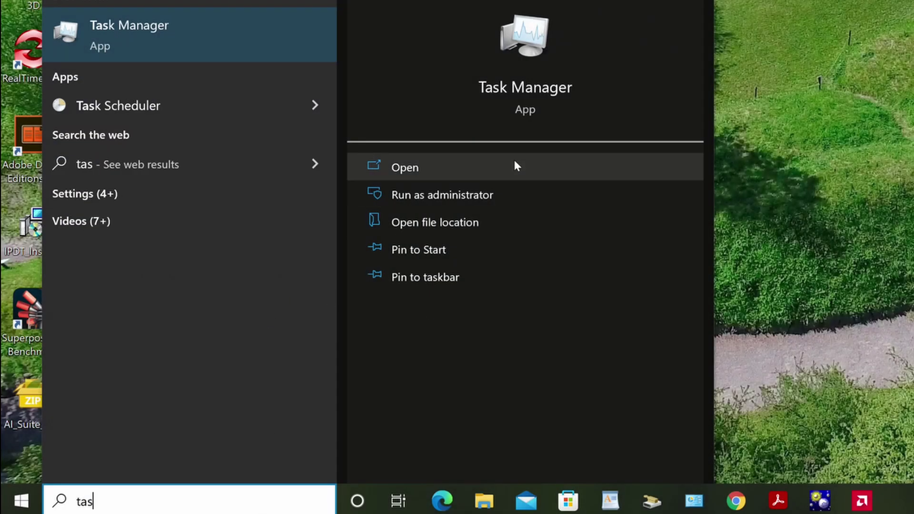
# Launch Task Manager and view its Startup tab showing Stream Deck as Enabled.
pyautogui.click(529, 87)
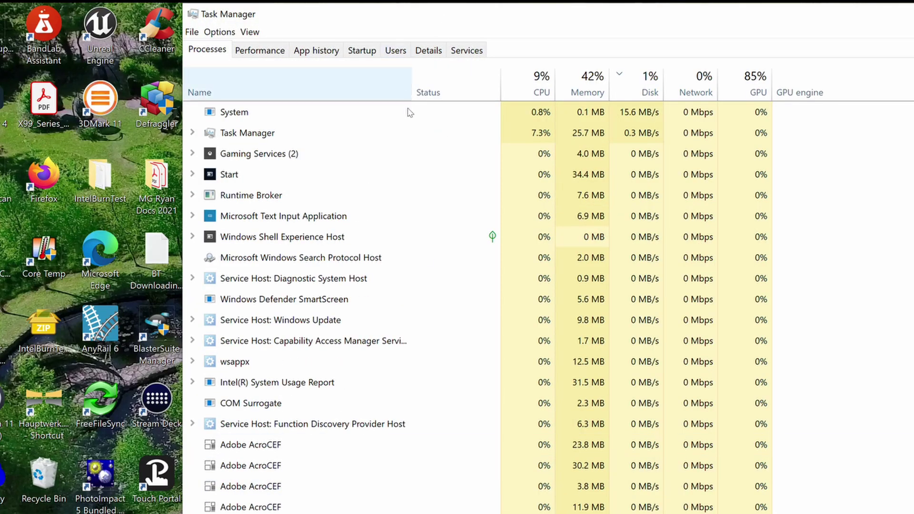
pyautogui.click(362, 51)
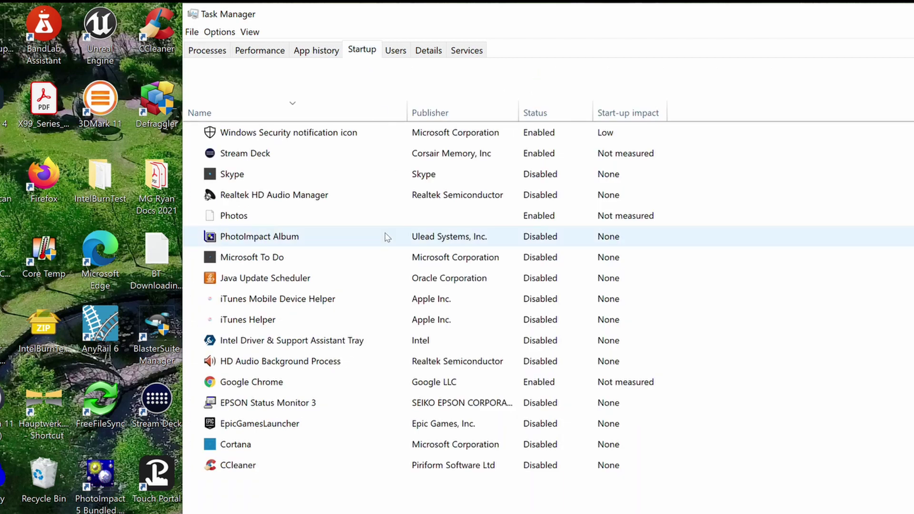